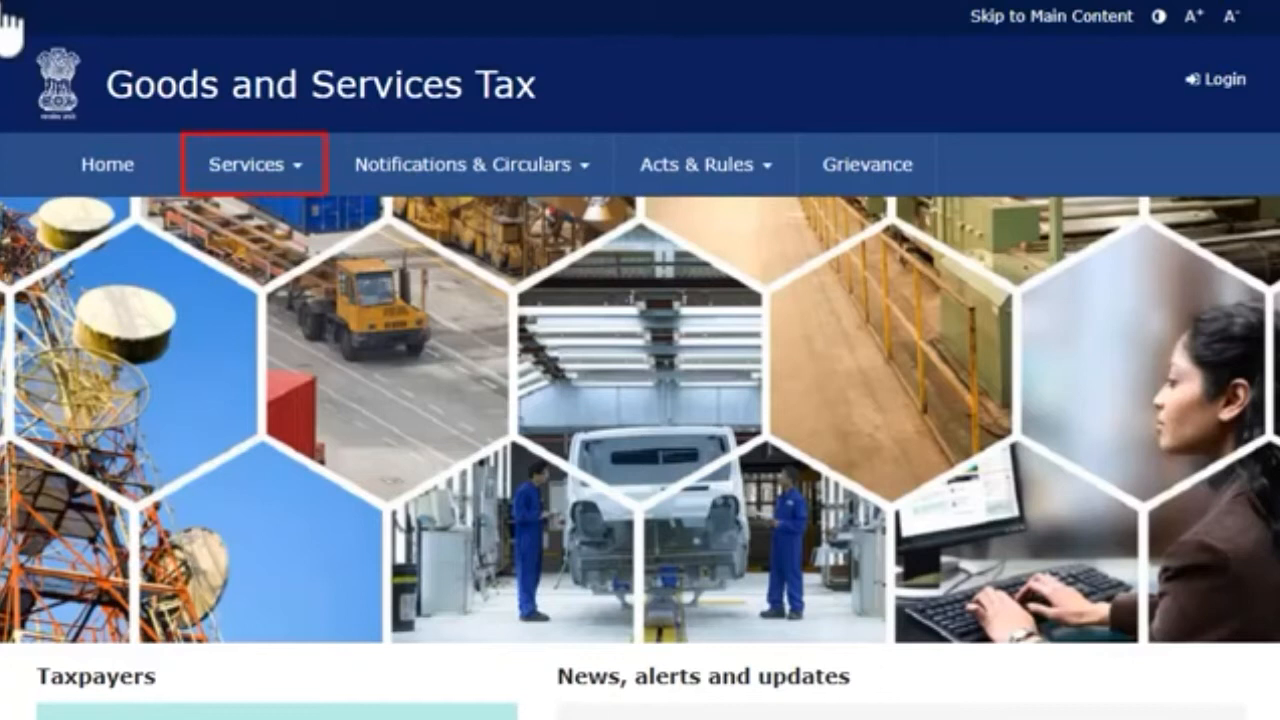
Step: Open New Registration from the Services > Registration menu
left_click(267, 172)
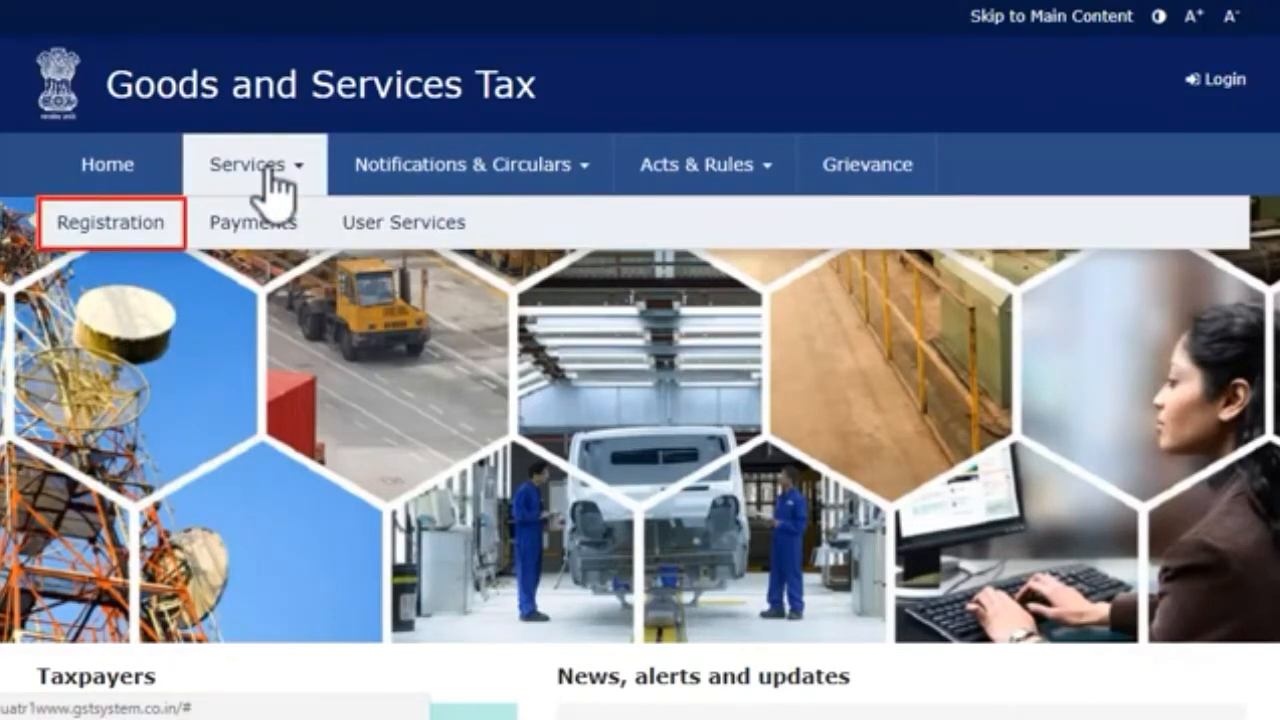
mouse_move(147, 250)
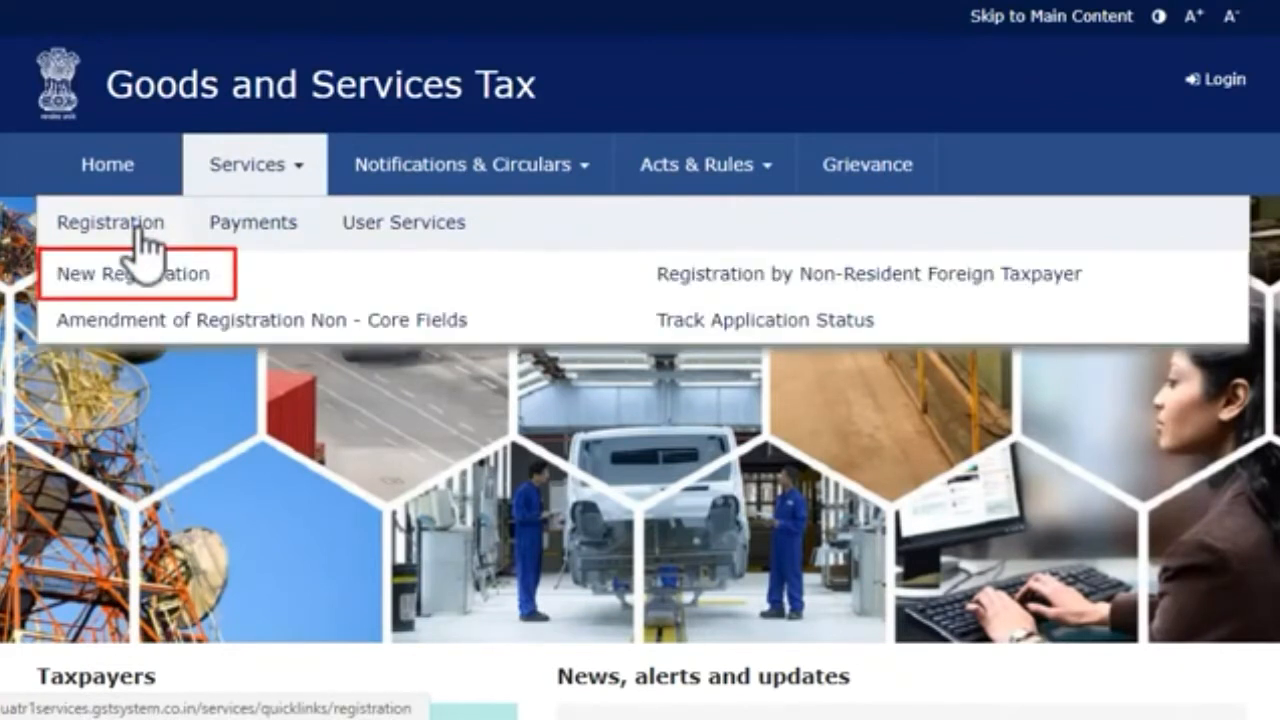
left_click(125, 278)
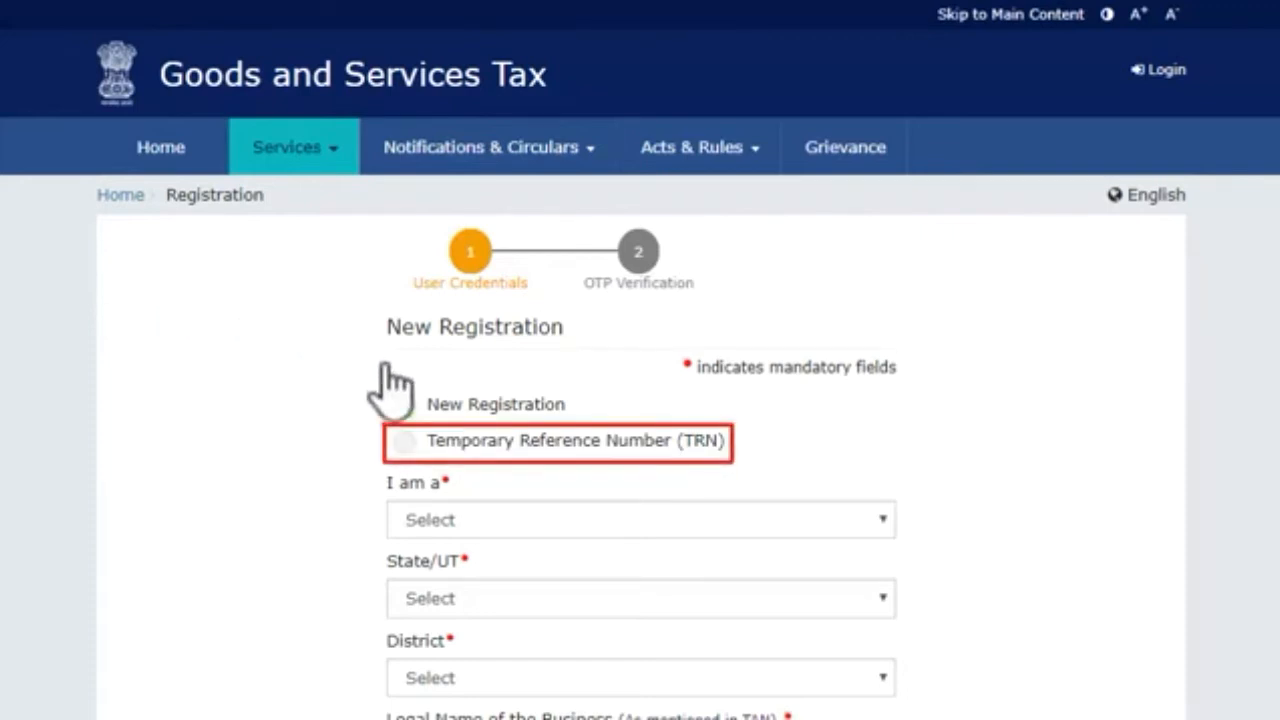
Step: Choose the Temporary Reference Number option, paste the TRN, enter the captcha and proceed
left_click(405, 442)
scroll(408, 443, "down", 1)
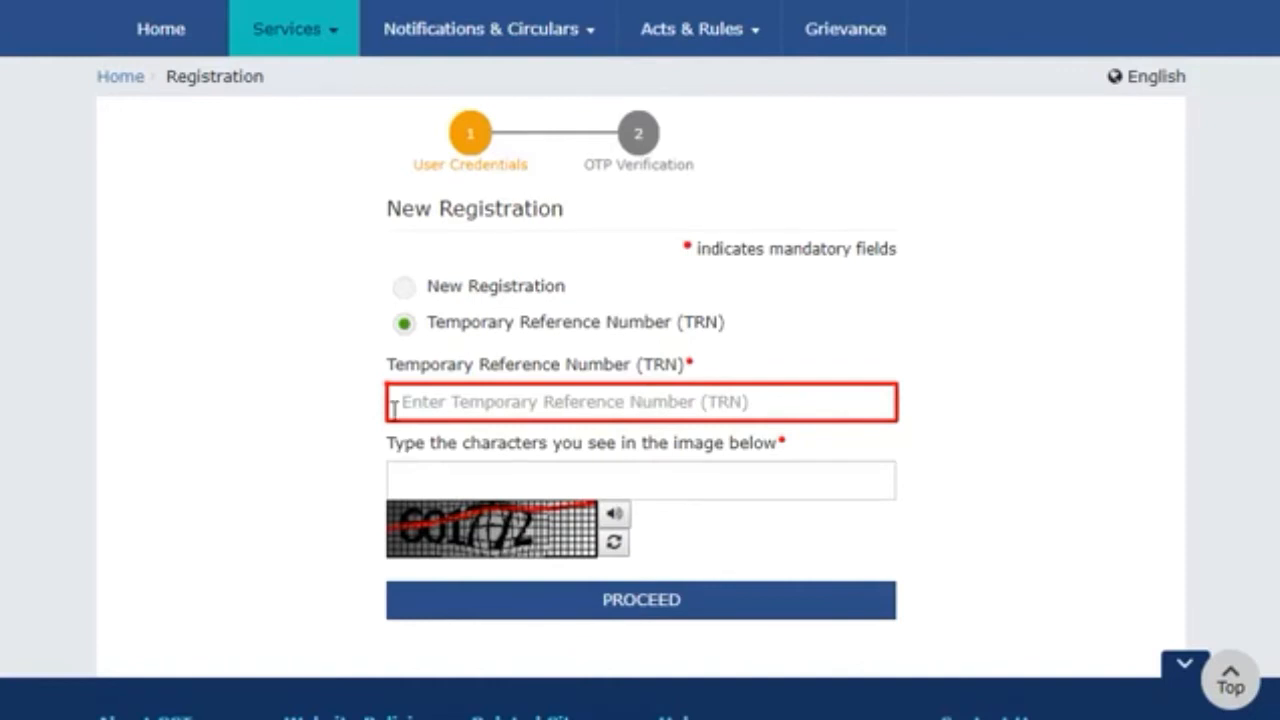
left_click(394, 401)
key("ctrl+v")
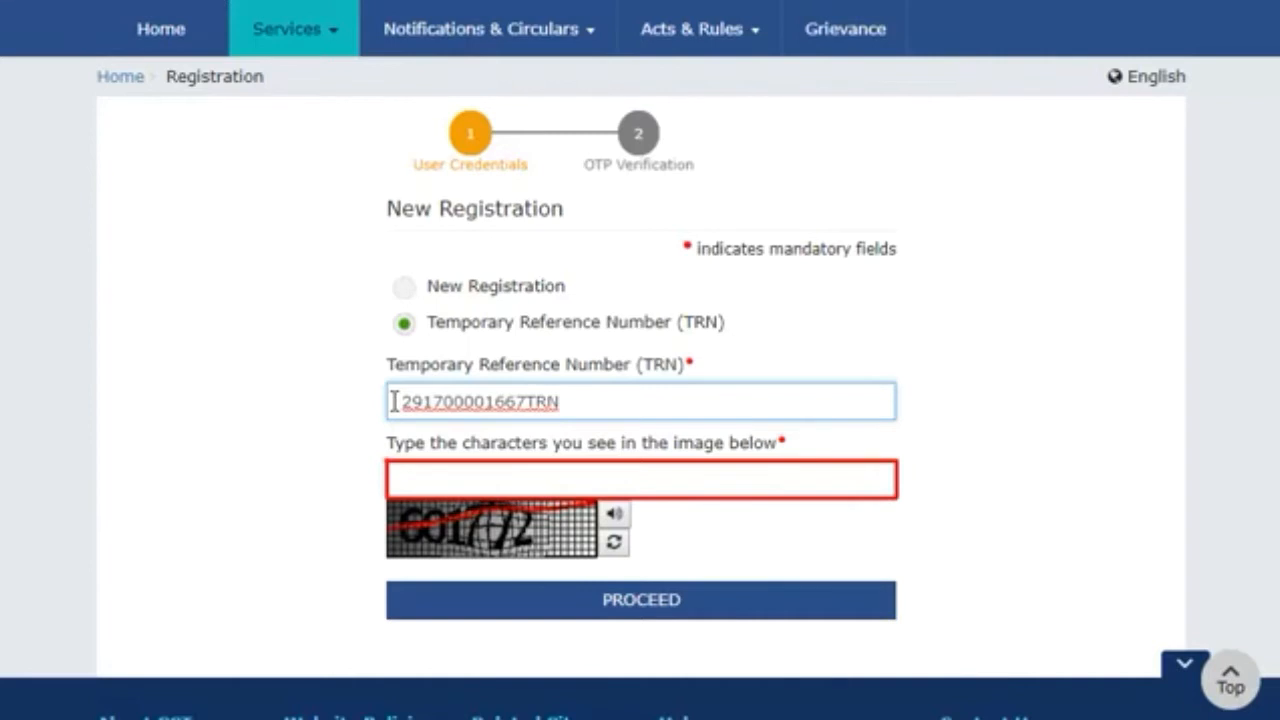
left_click(392, 478)
type("601772")
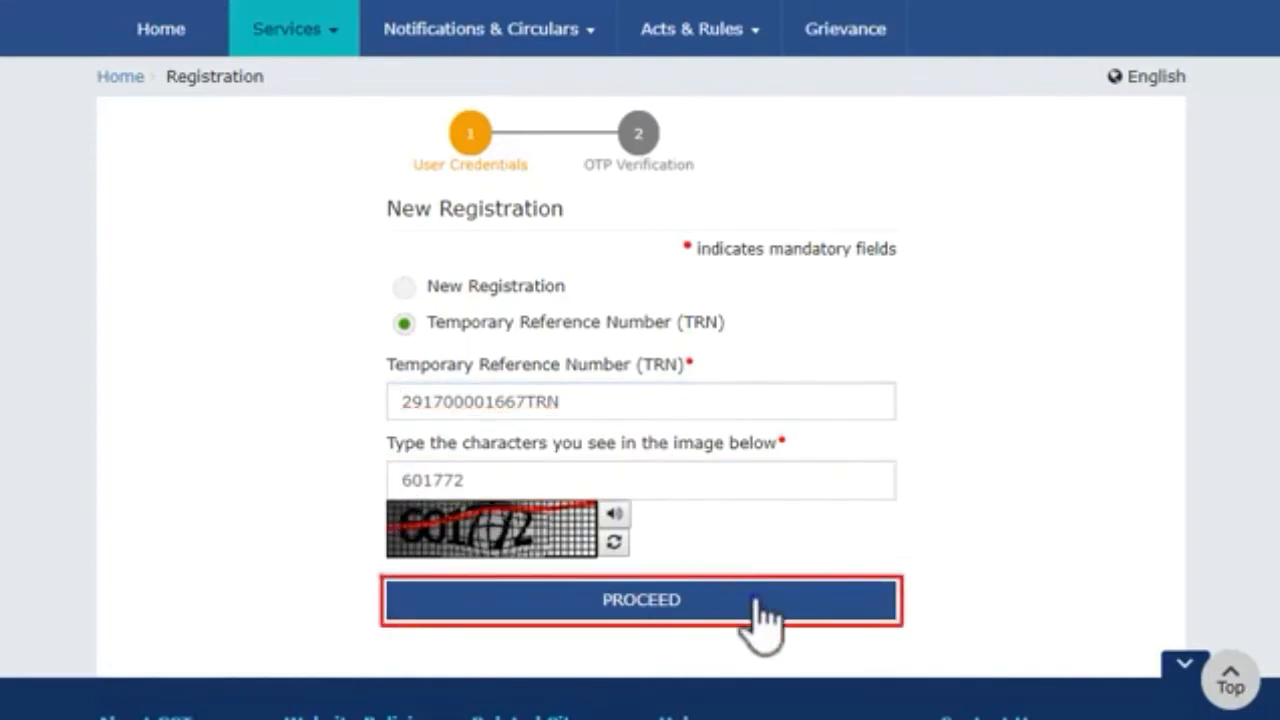
left_click(756, 600)
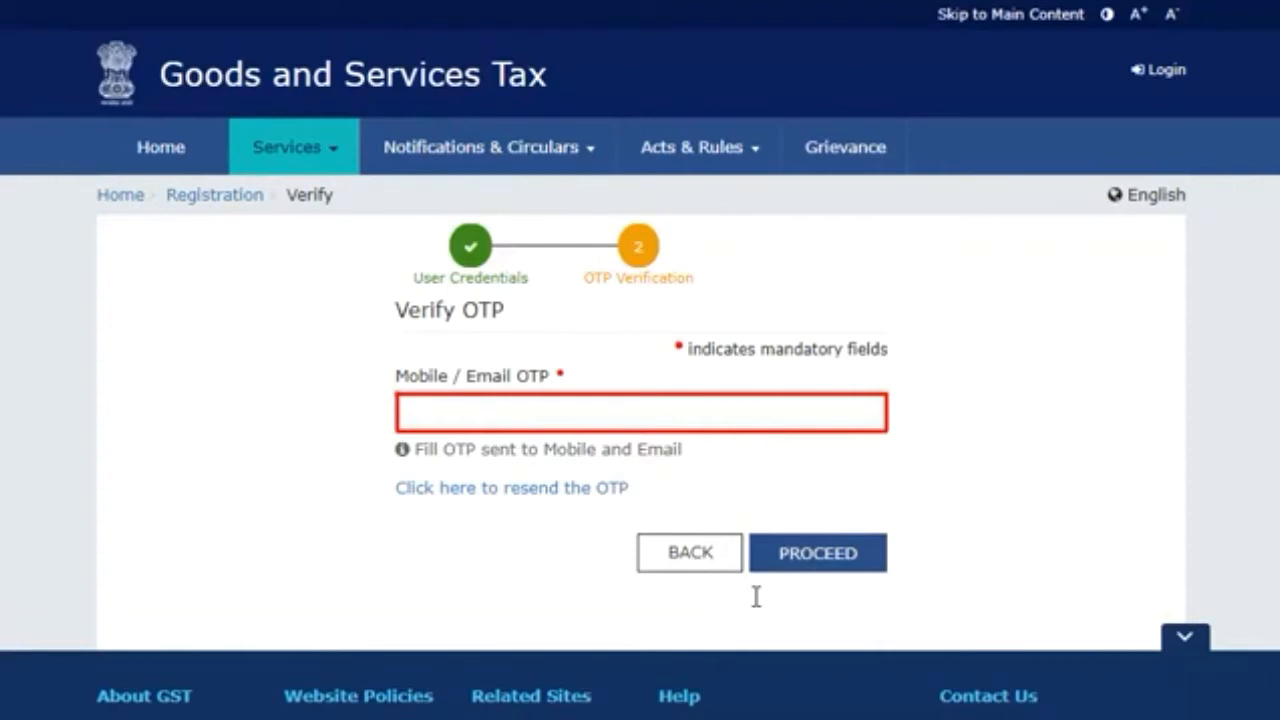
Step: Enter the mobile/email OTP and proceed to the dashboard showing the Draft REG-01 application
left_click(401, 412)
type("••••••")
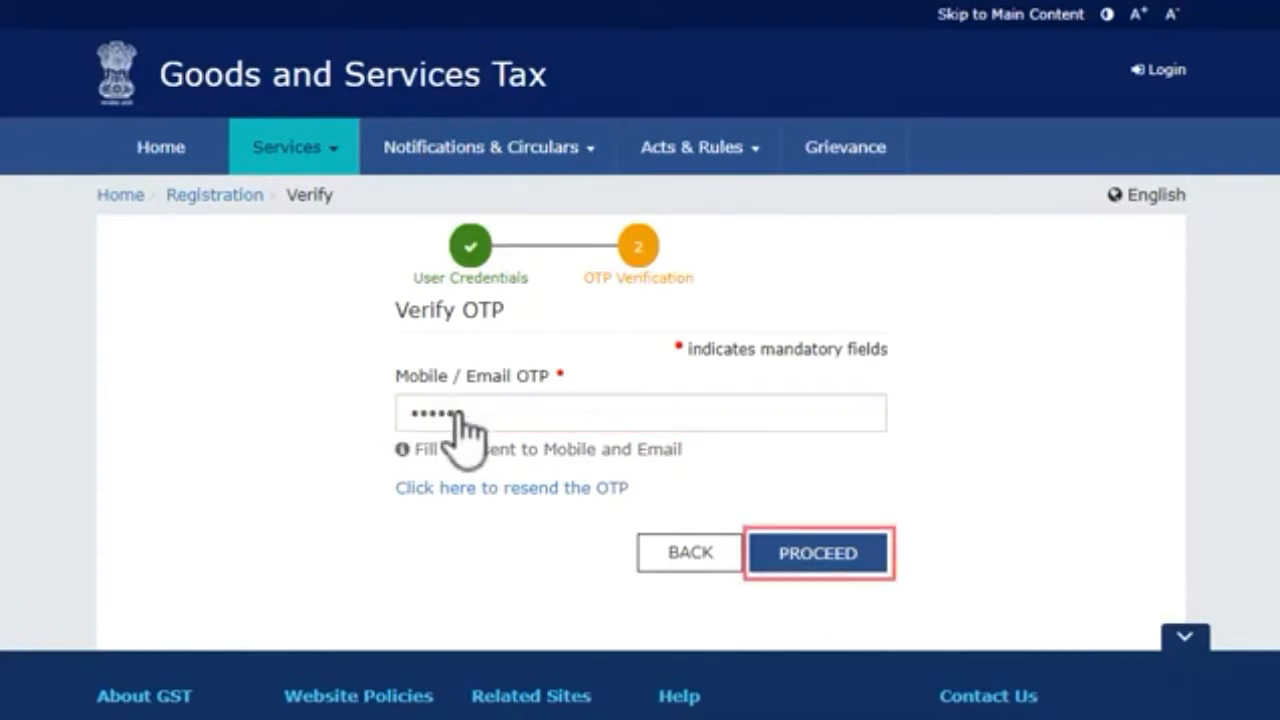
left_click(830, 552)
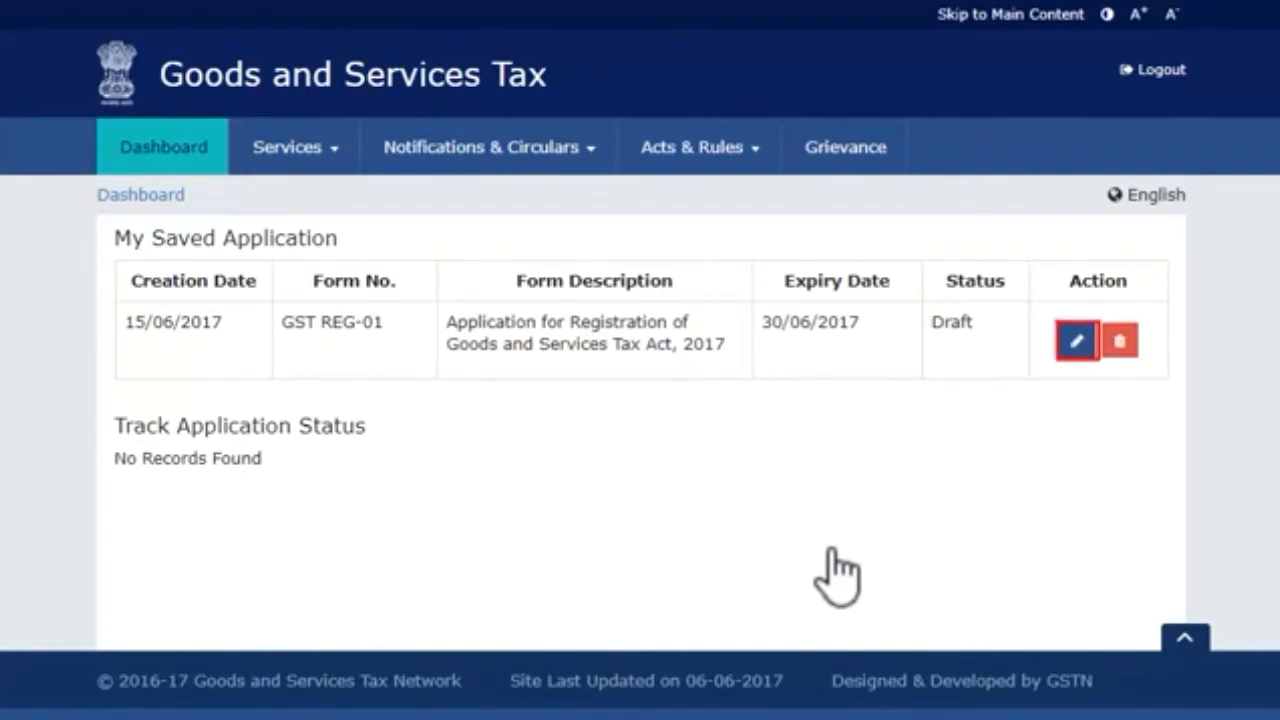
Step: Edit the saved Draft application to open its Business Details form
left_click(1076, 342)
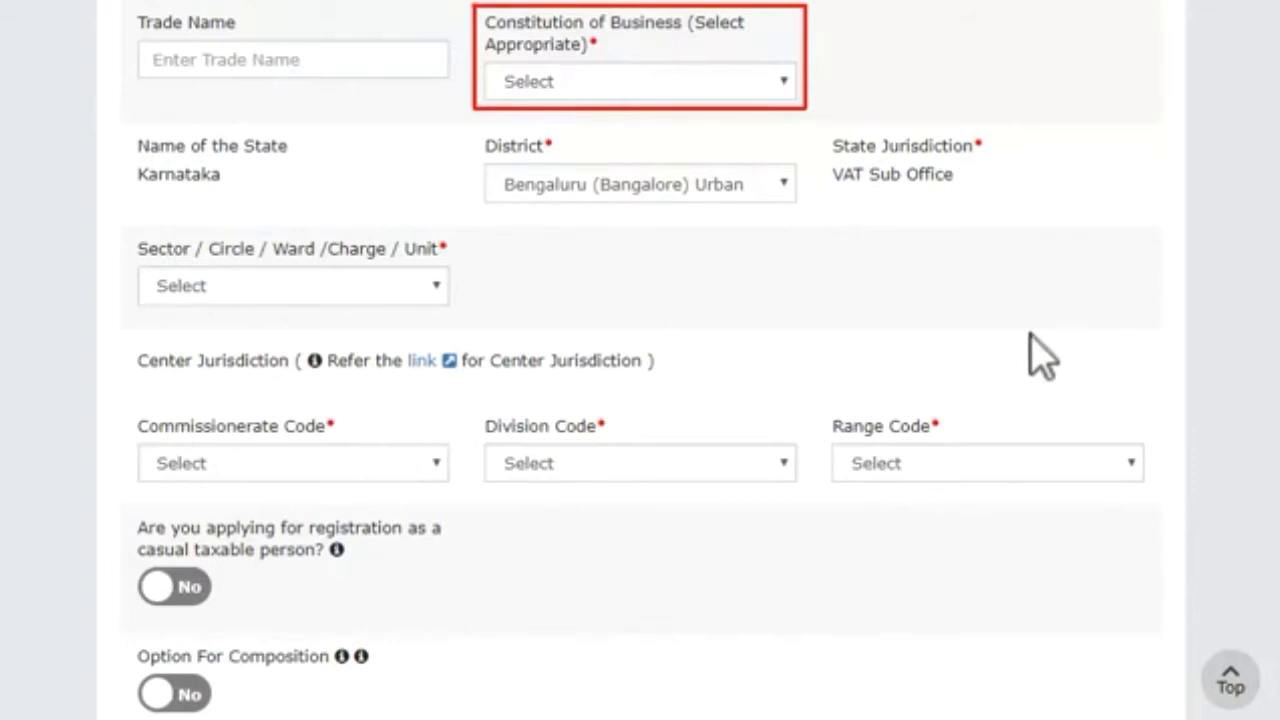
Step: Set the constitution of business to Others and save the Business Details
left_click(785, 80)
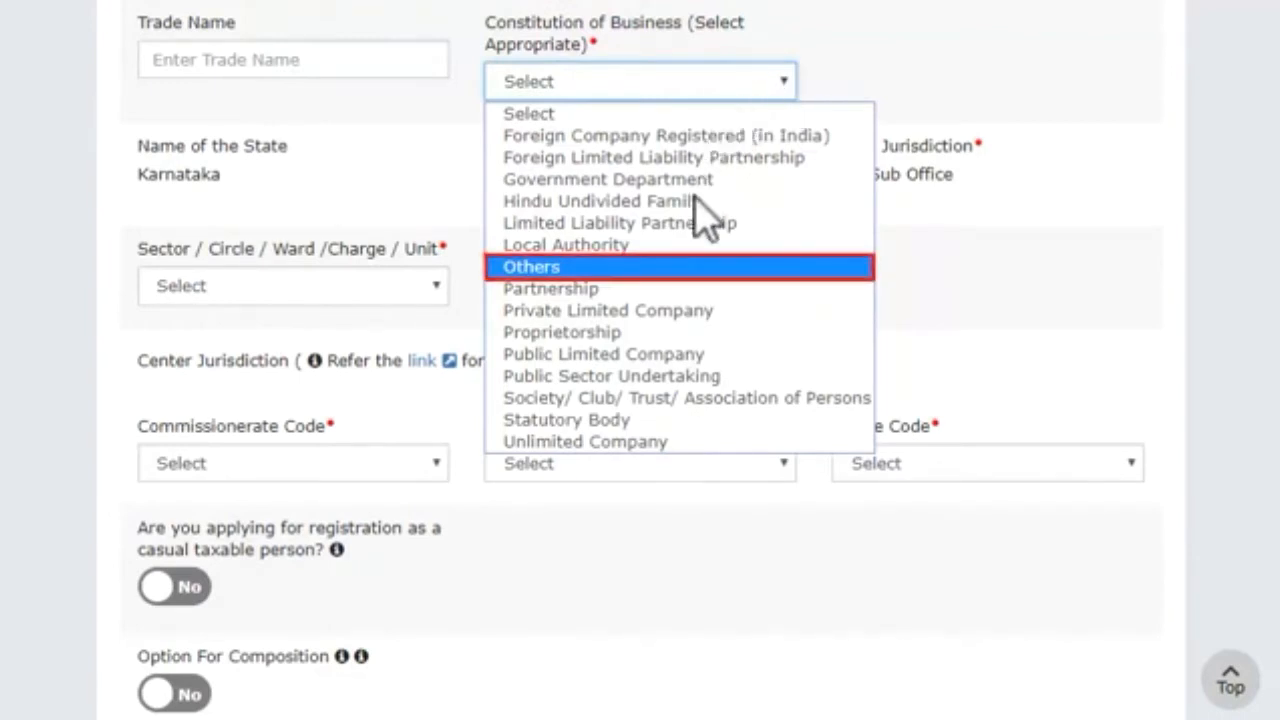
left_click(689, 267)
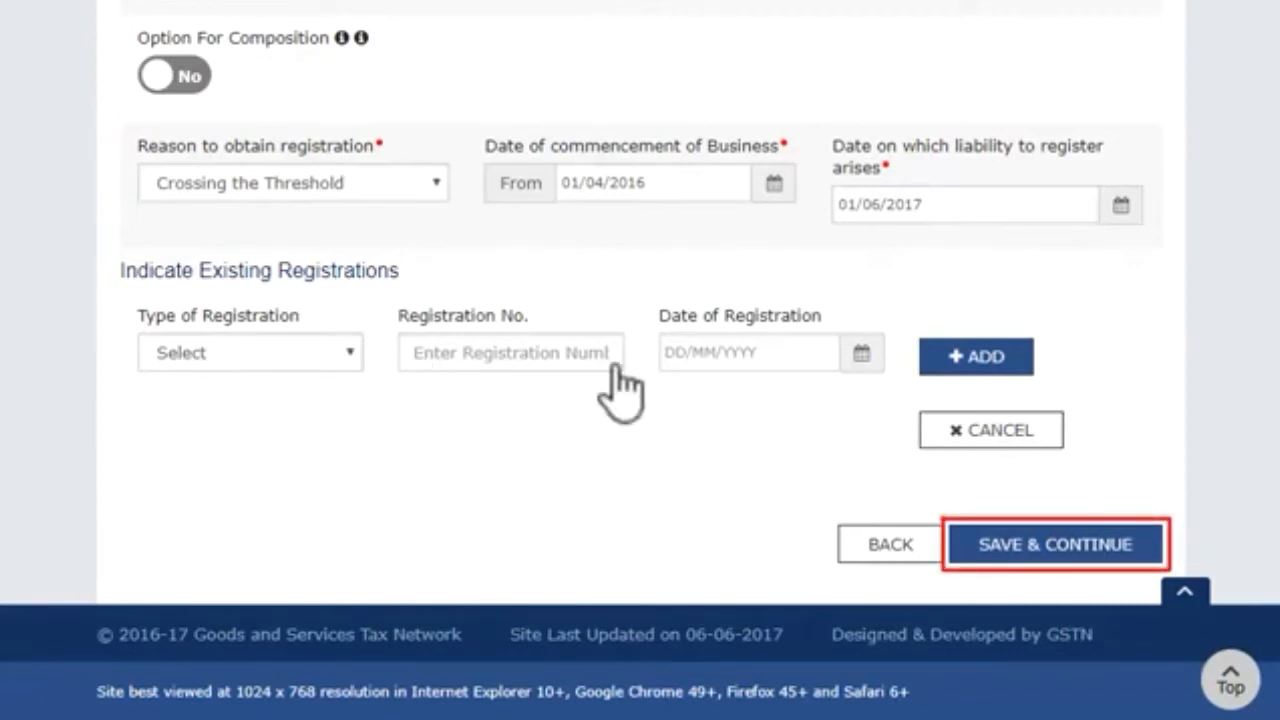
left_click(975, 545)
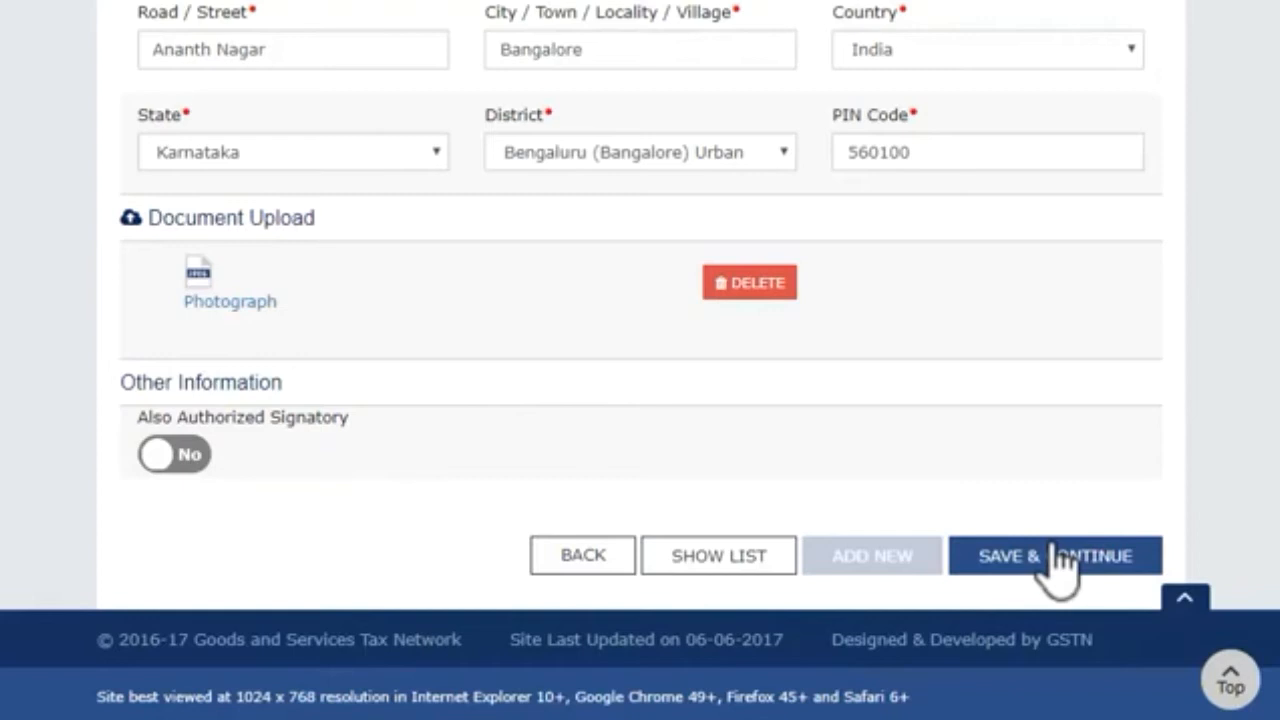
Step: Save the Promoter / Partners details, including the address and photograph
left_click(1050, 556)
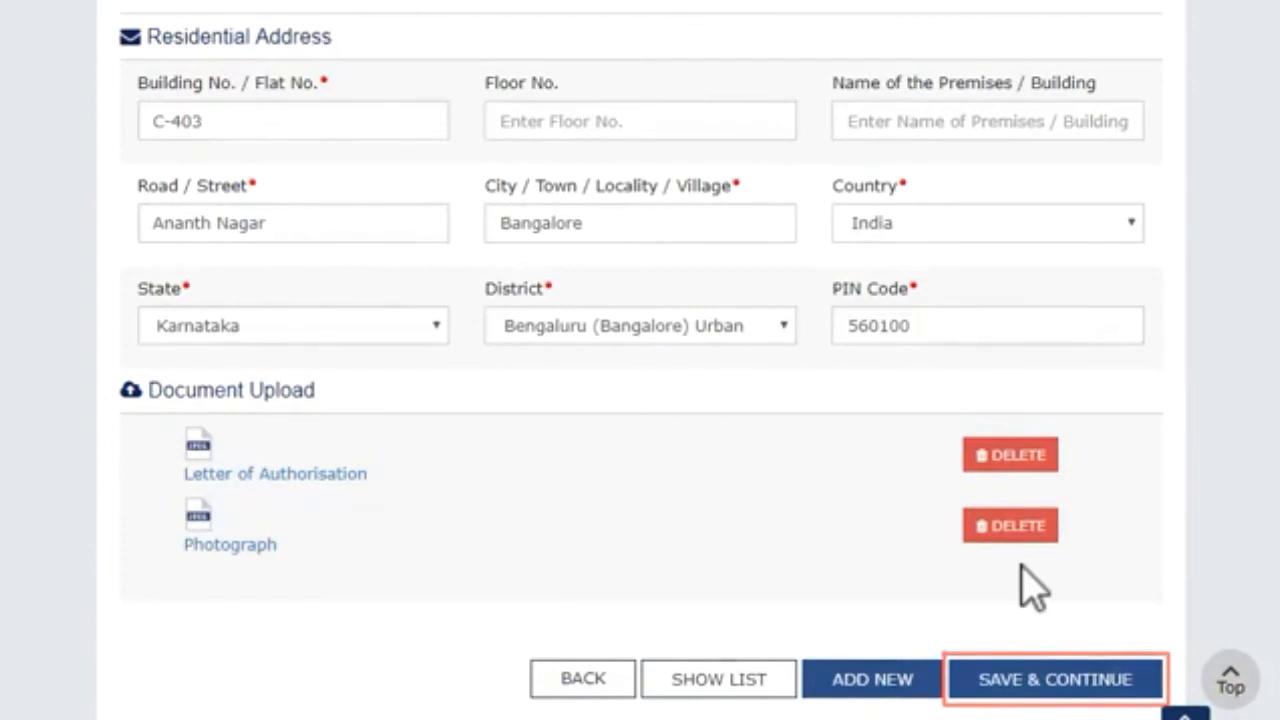
left_click(1055, 682)
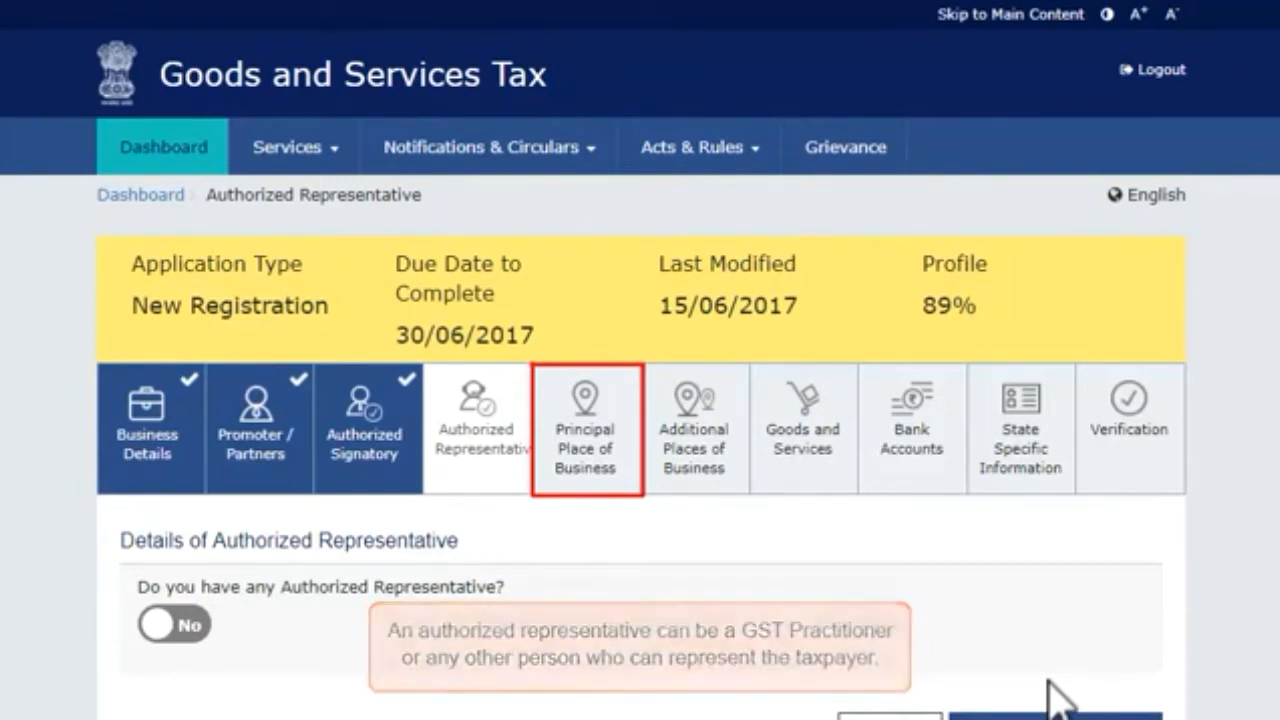
Step: Set the principal place of business to Own premises with Wholesale Business ticked, and save
left_click(598, 465)
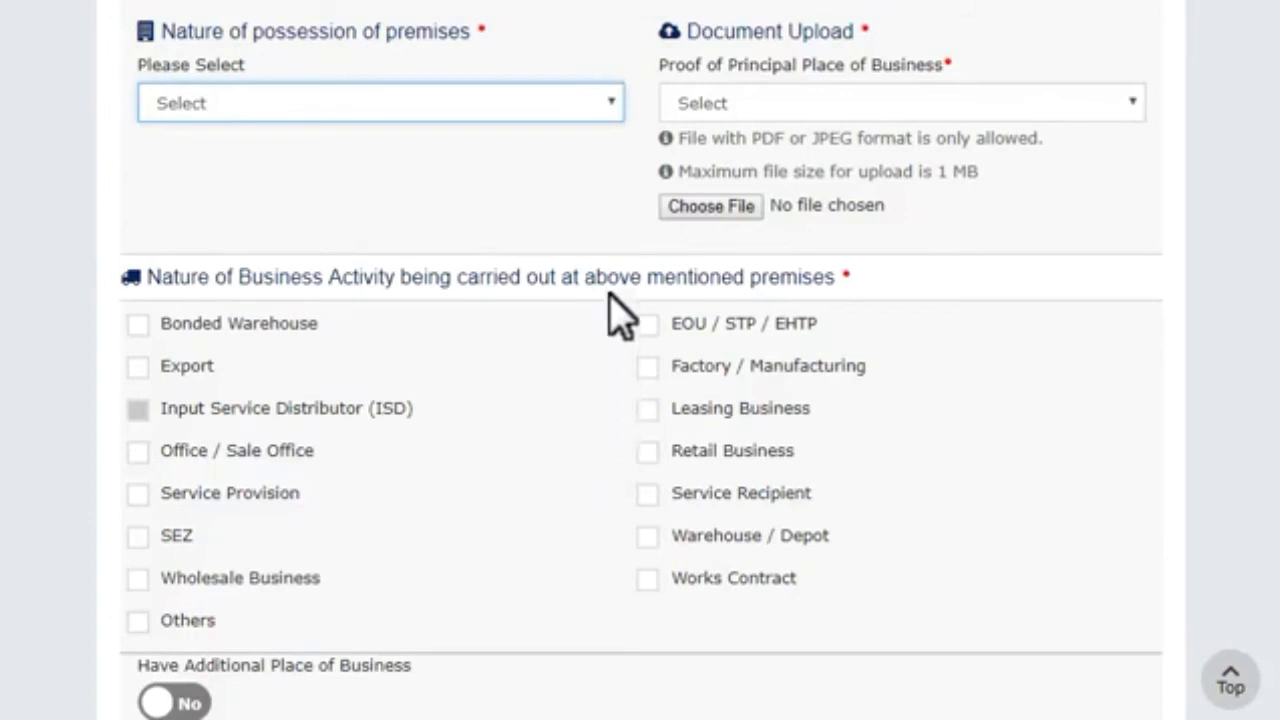
left_click(612, 103)
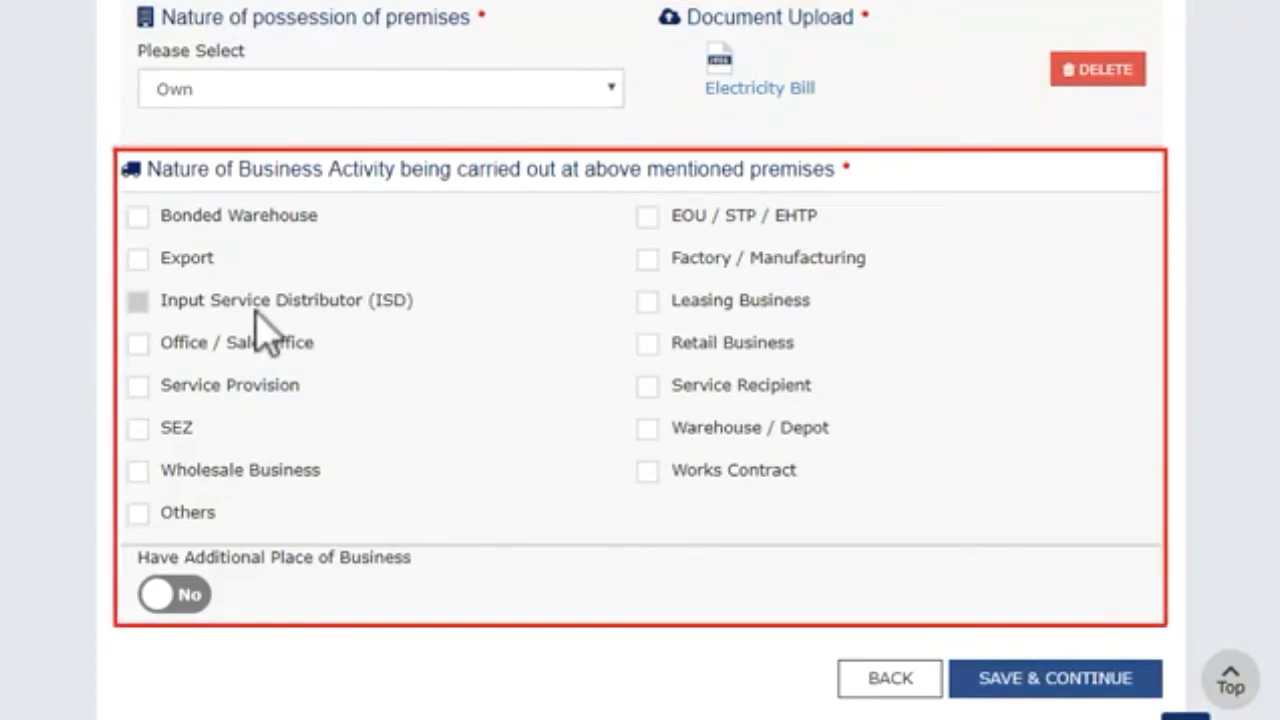
left_click(138, 471)
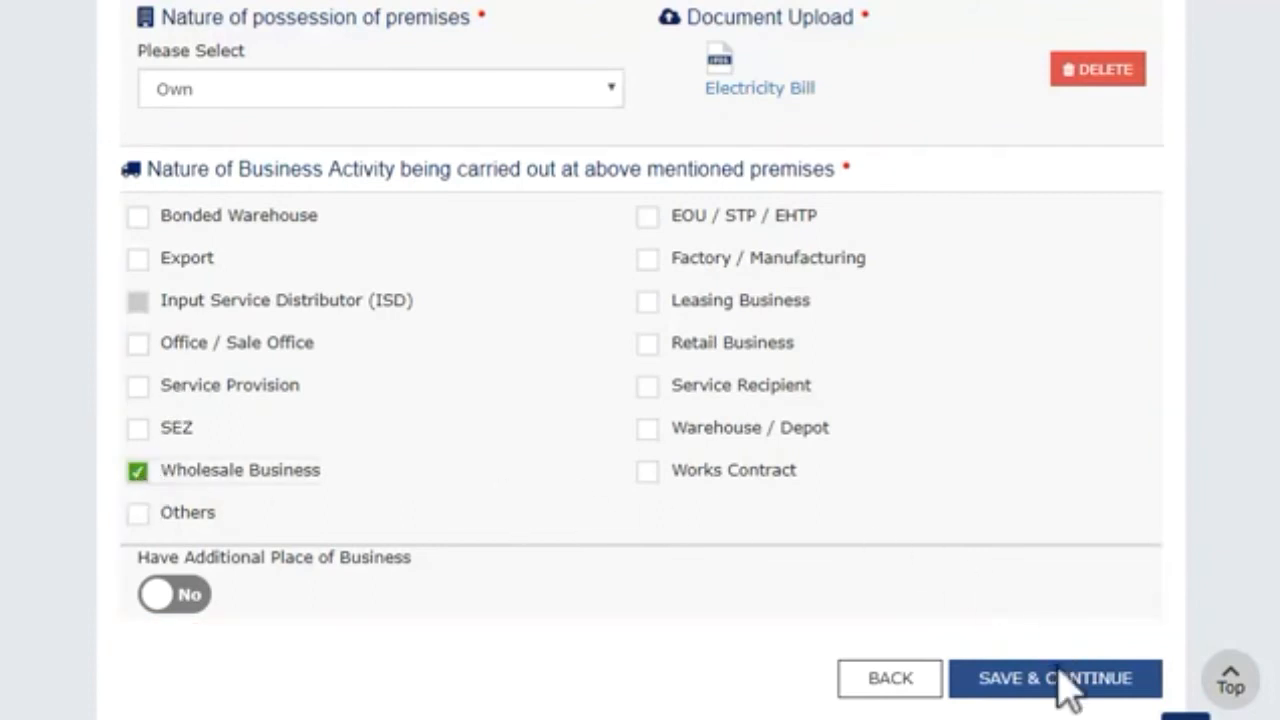
left_click(1057, 682)
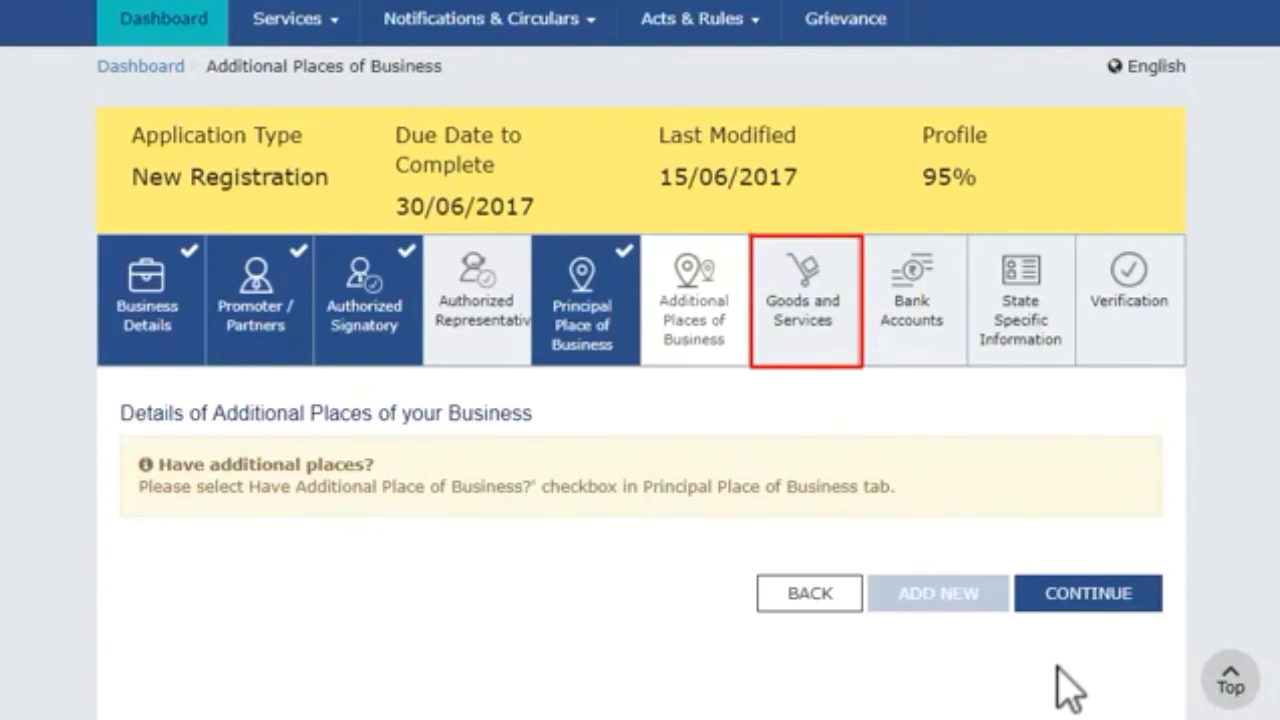
Step: Save the Goods and Services tab with HSN 15121110 sunflower seed oil listed
left_click(812, 318)
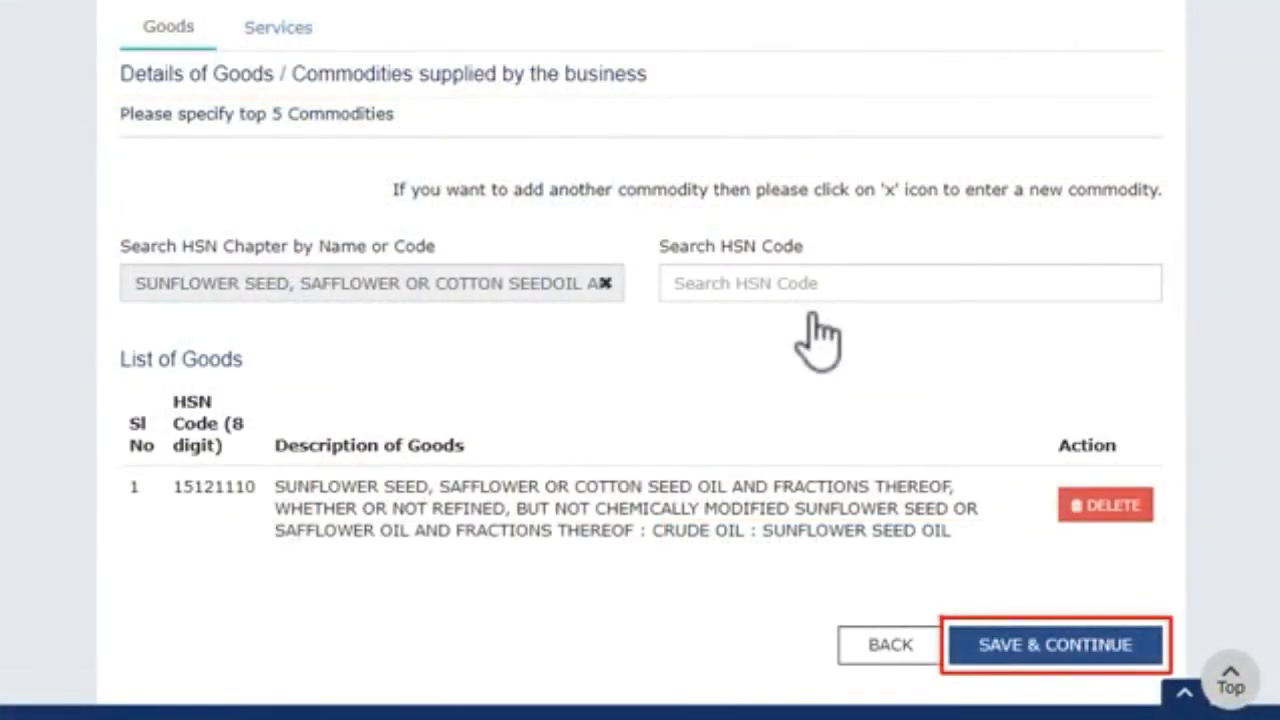
left_click(1040, 648)
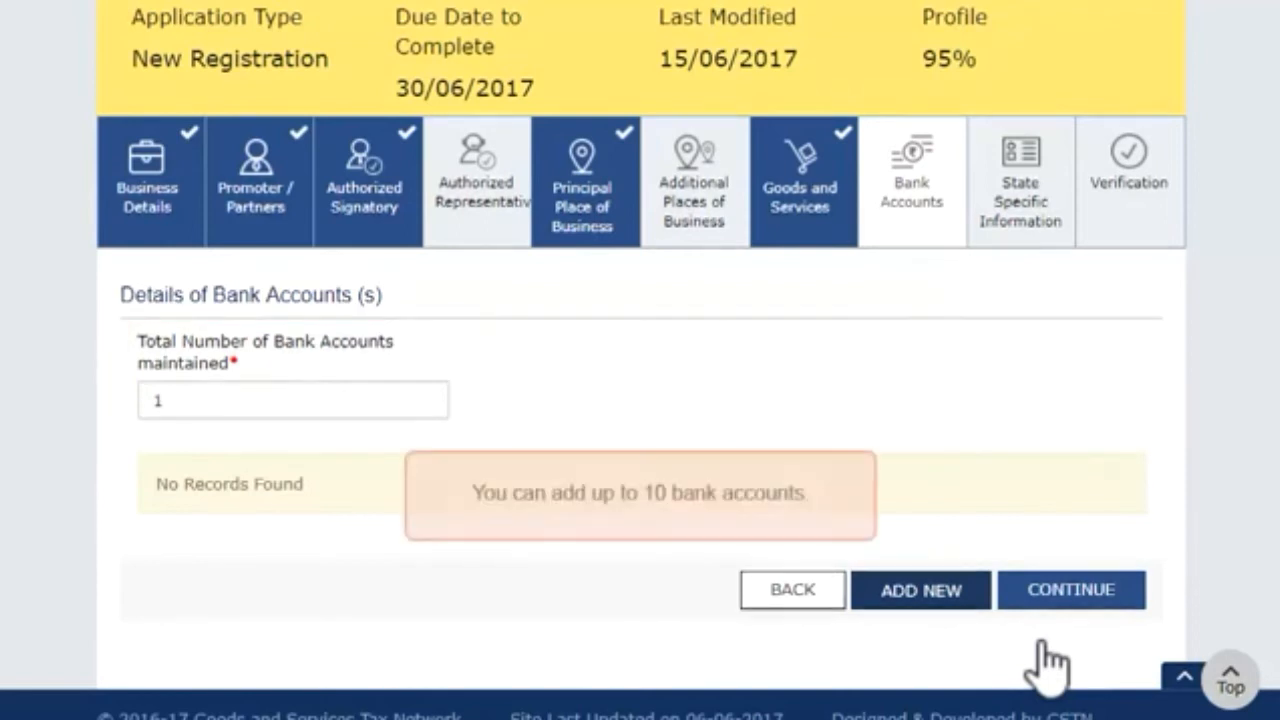
Step: Add a current bank account with Bank Statement as the proof document, and save
left_click(928, 598)
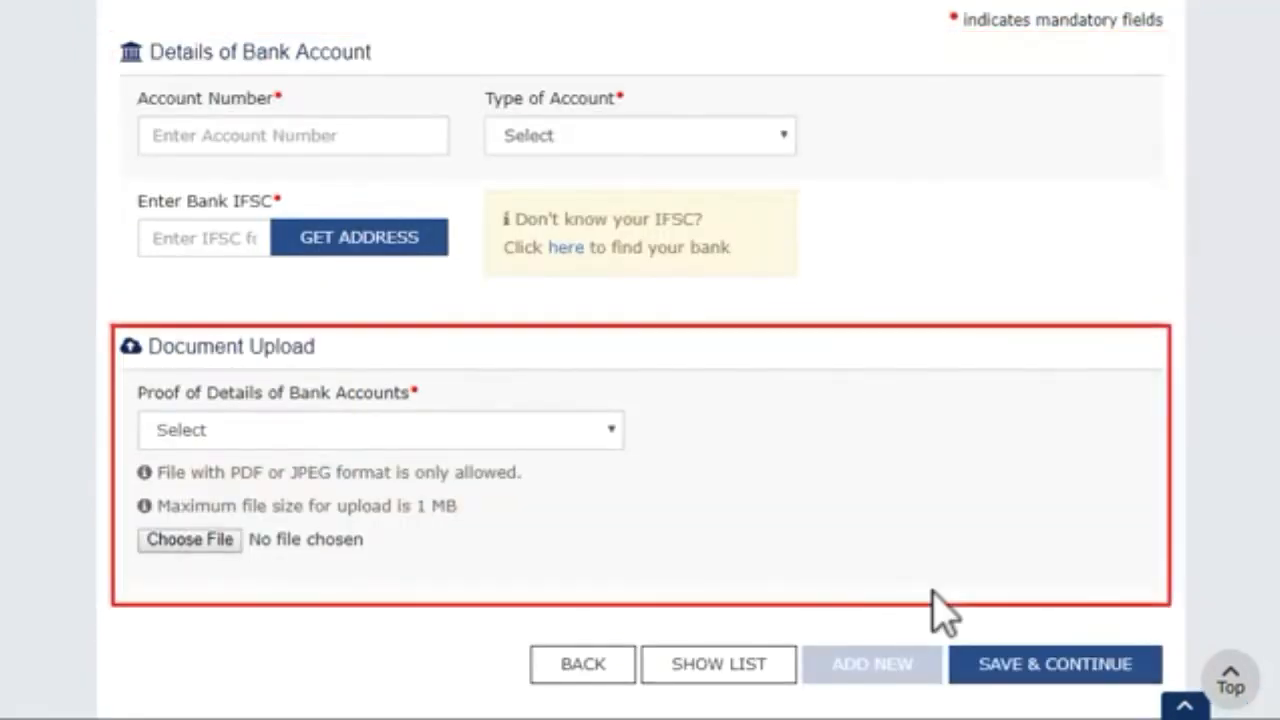
left_click(608, 430)
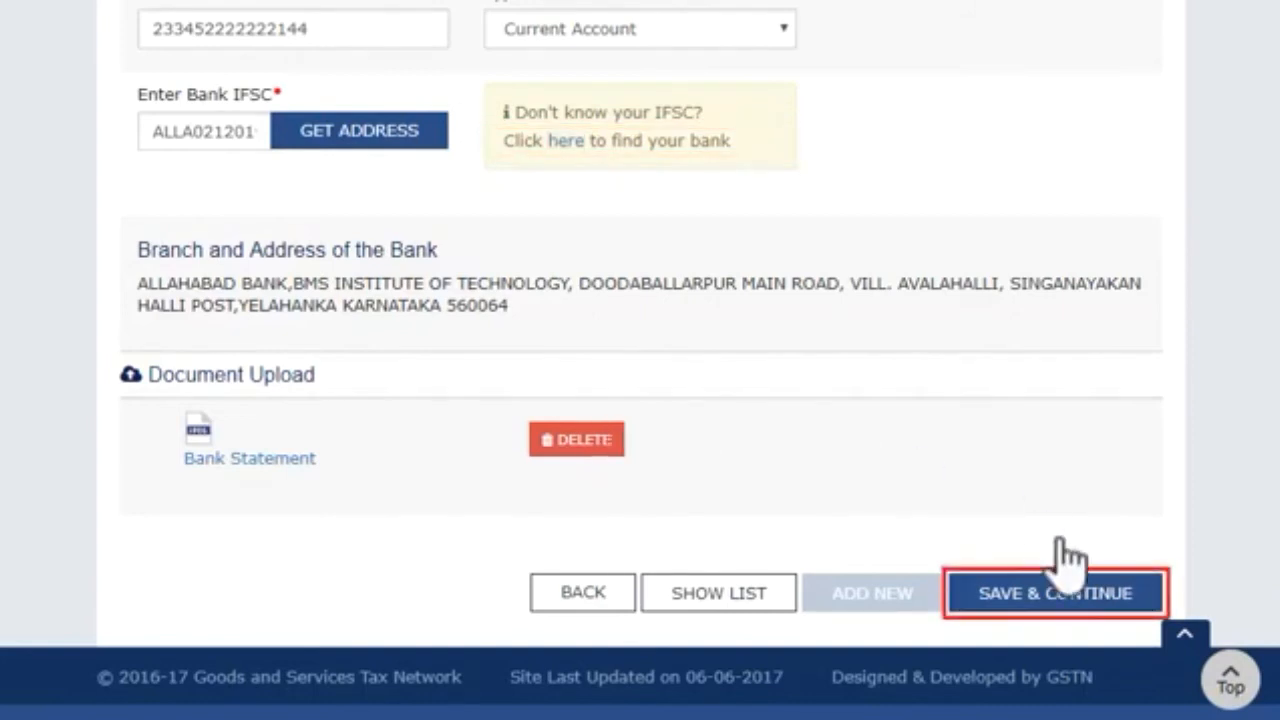
left_click(1080, 600)
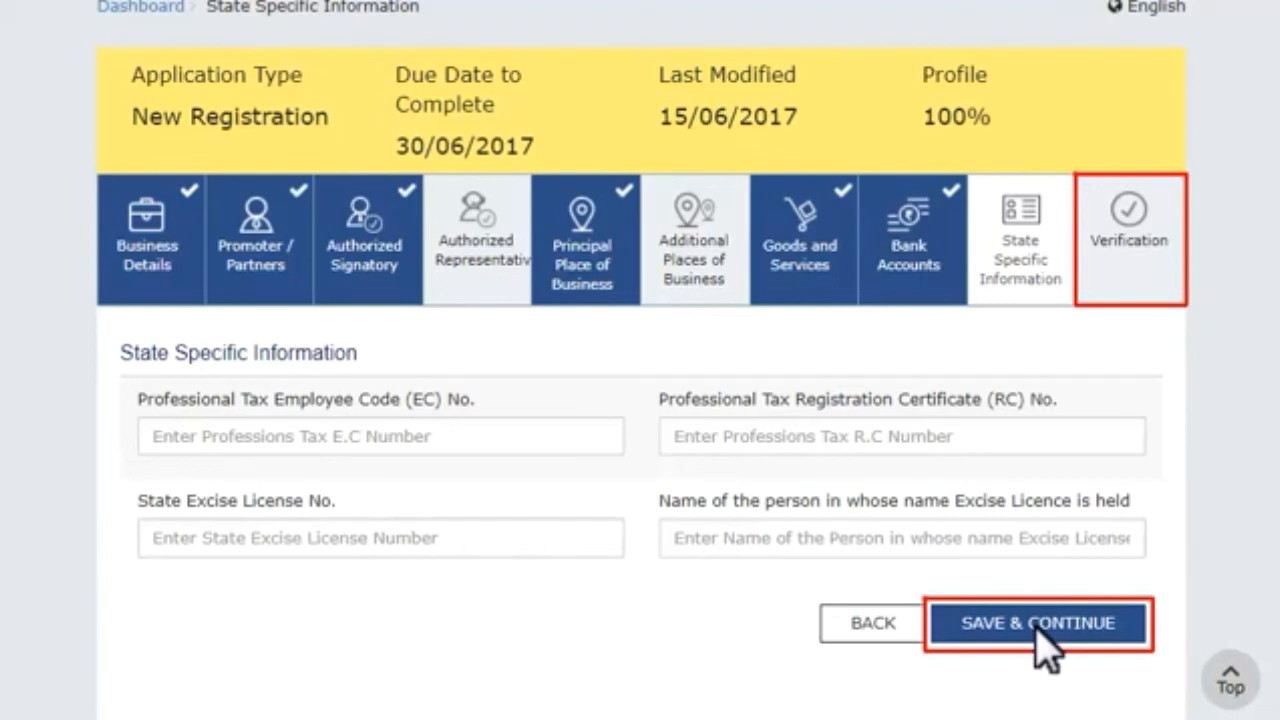
Step: Tick the verification declaration, then submit with DSC and sign with the listed certificate
left_click(1037, 625)
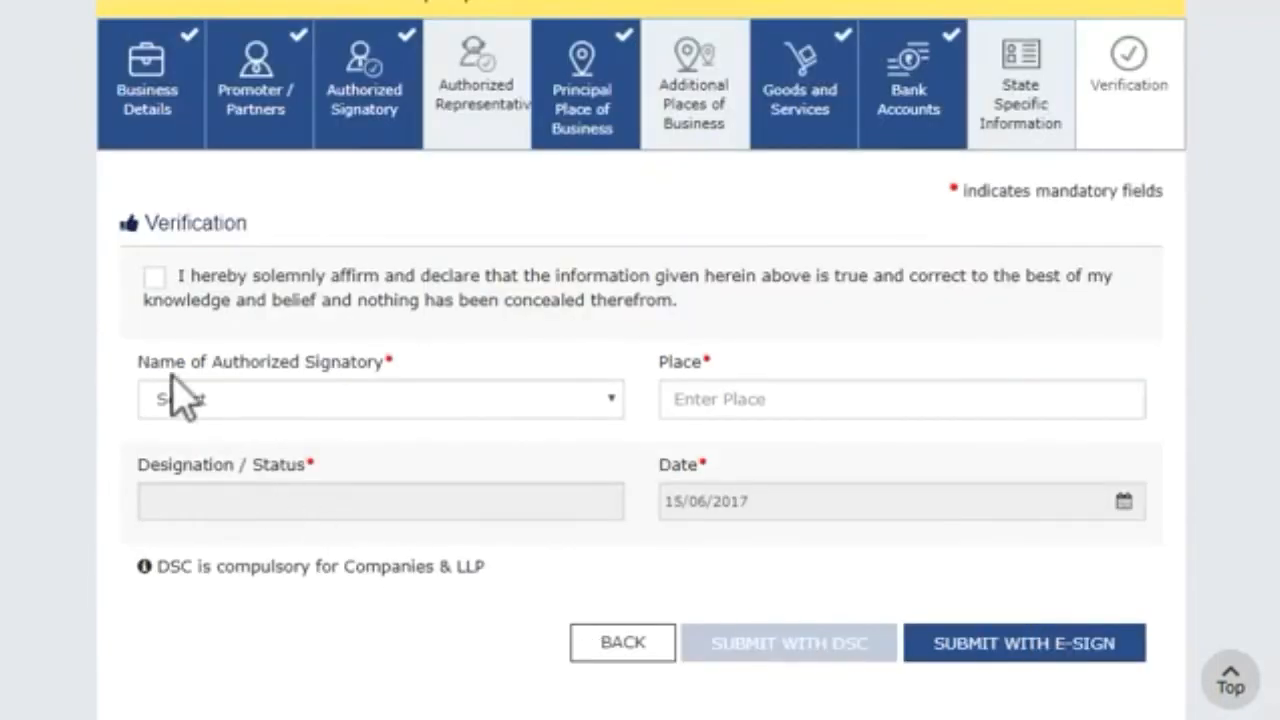
left_click(153, 279)
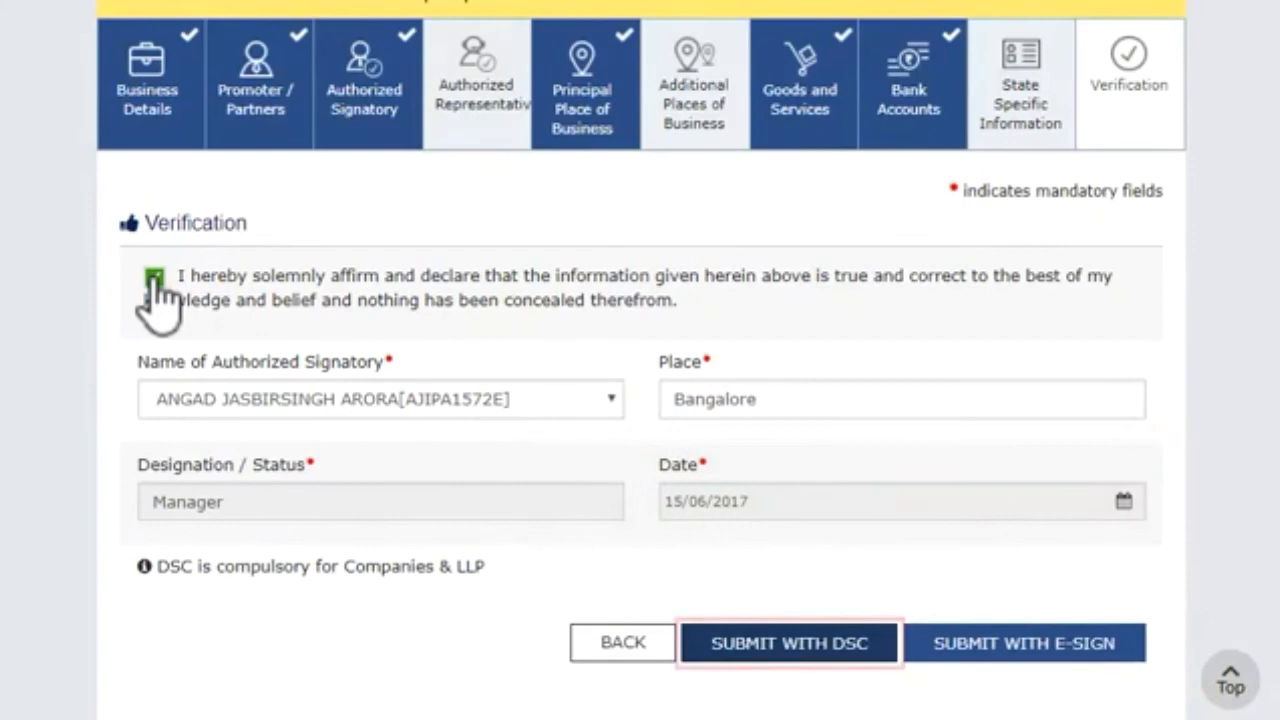
left_click(798, 645)
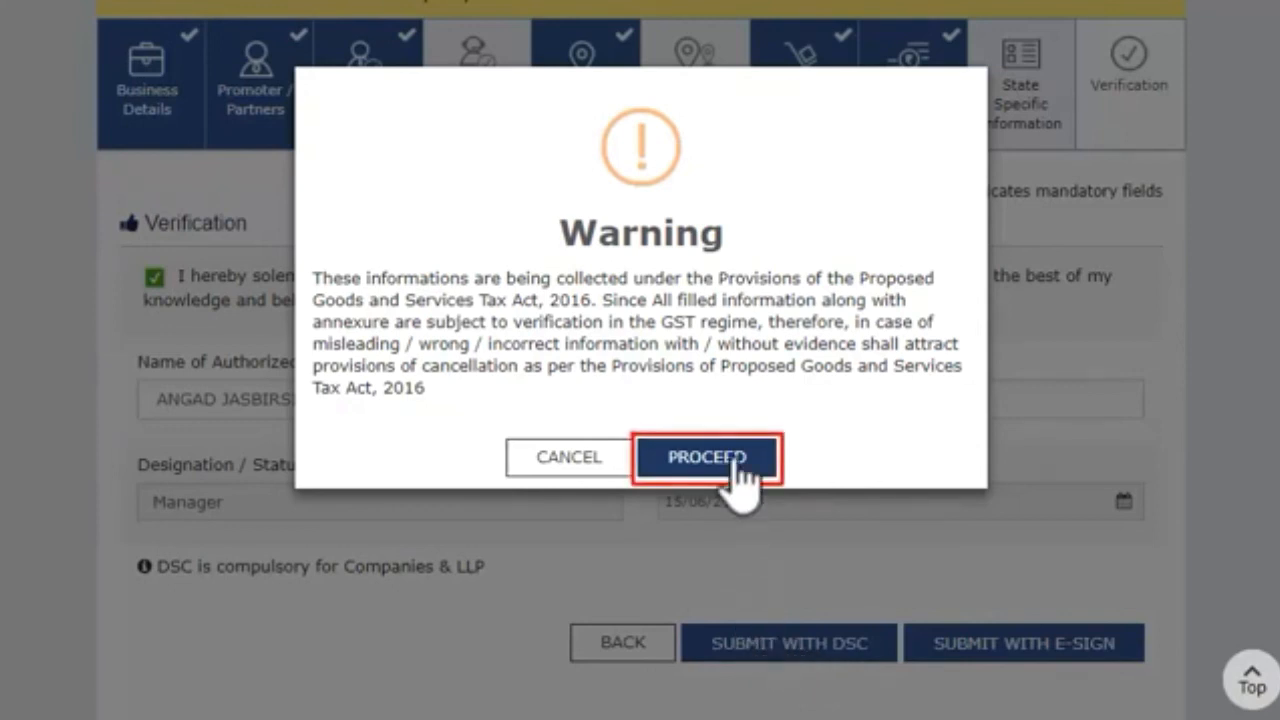
left_click(733, 458)
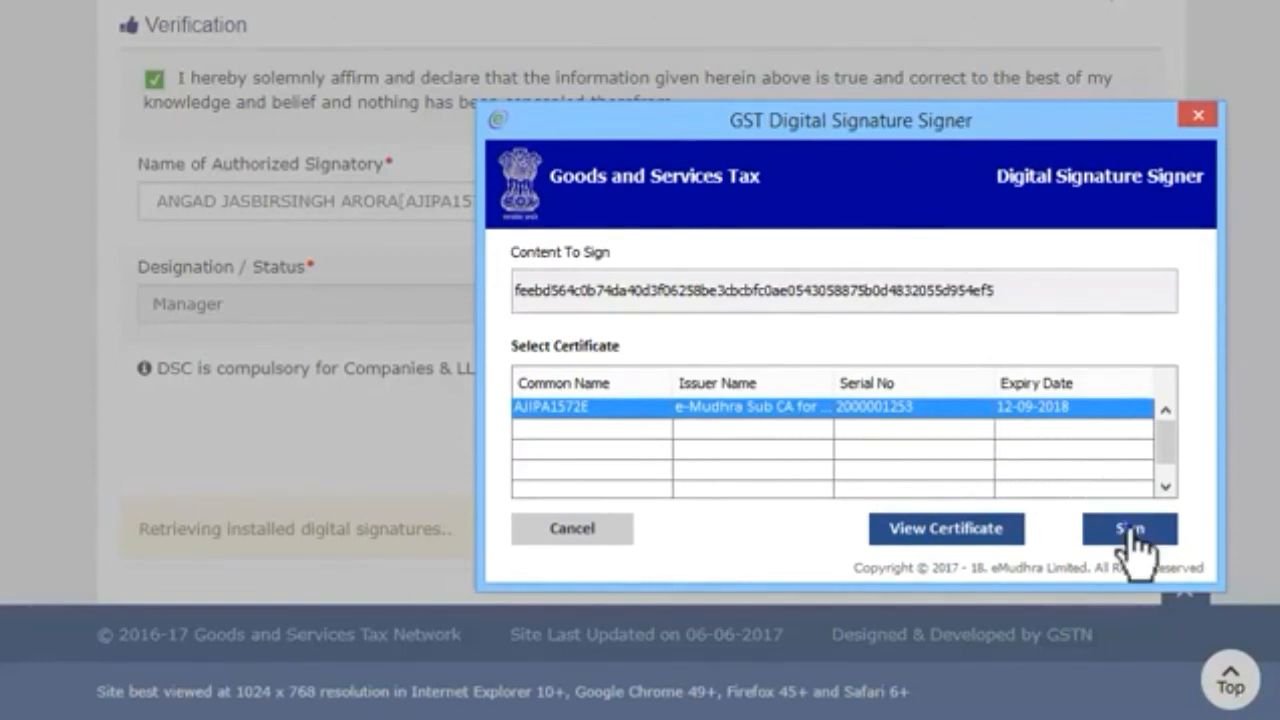
left_click(1131, 530)
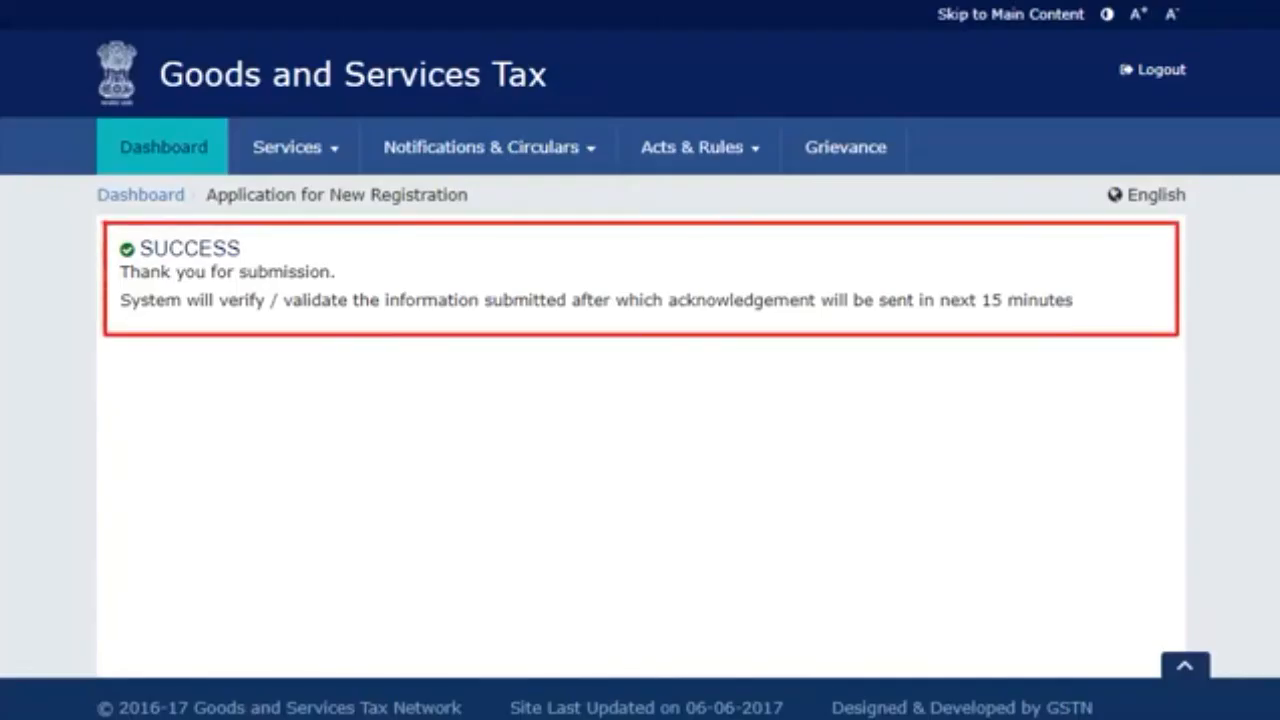